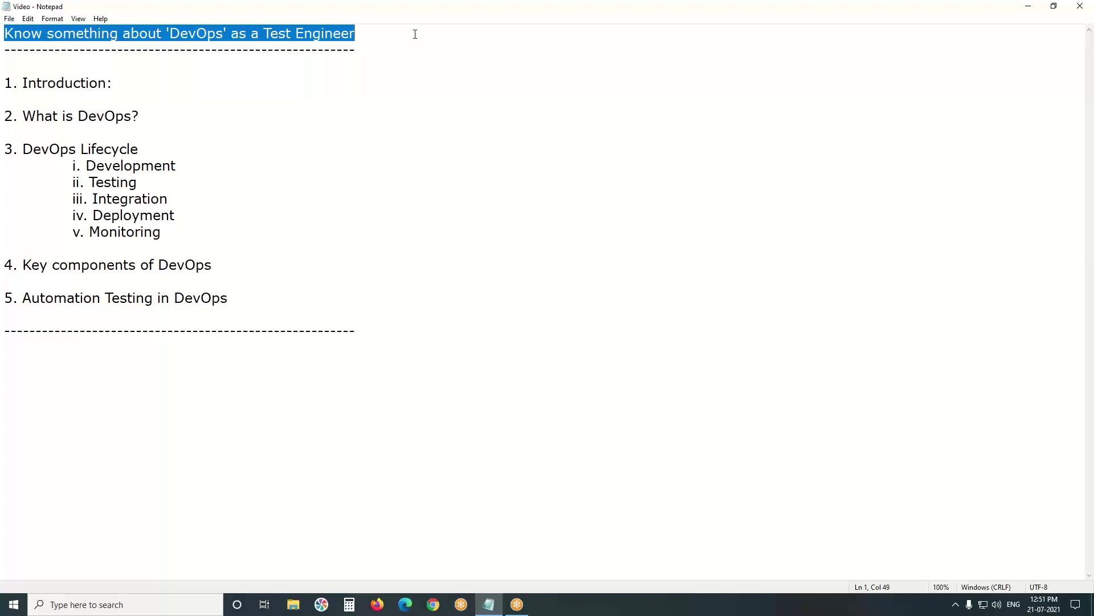
- Highlight '2. What is DevOps?', then the '3. DevOps Lifecycle' heading line
{"action": "left_click_drag", "start_coordinate": [3, 116], "coordinate": [142, 116]}
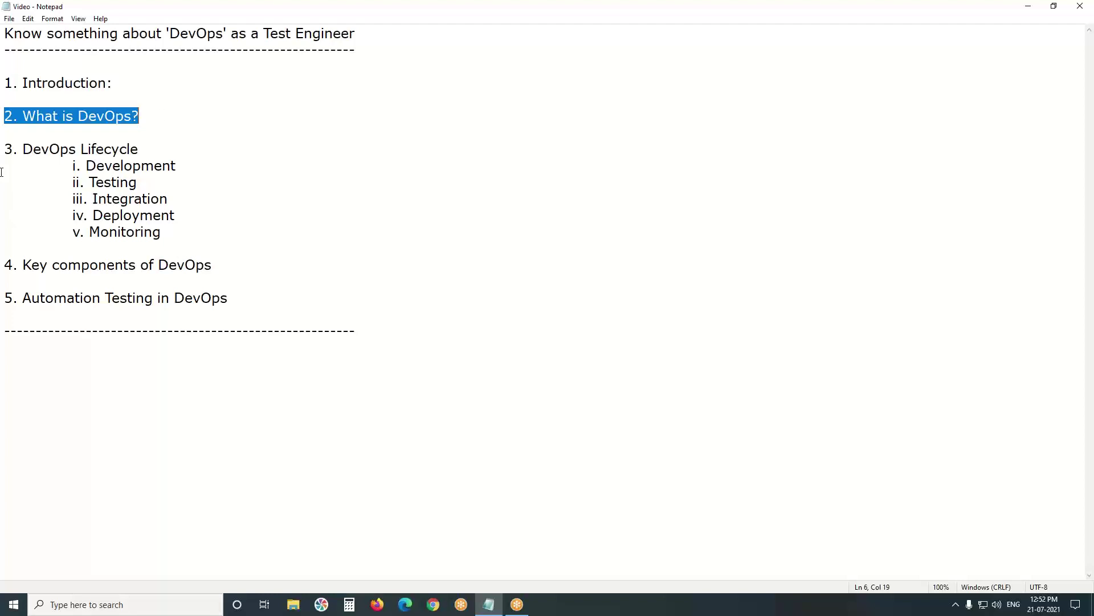
{"action": "left_click_drag", "start_coordinate": [2, 150], "coordinate": [170, 155]}
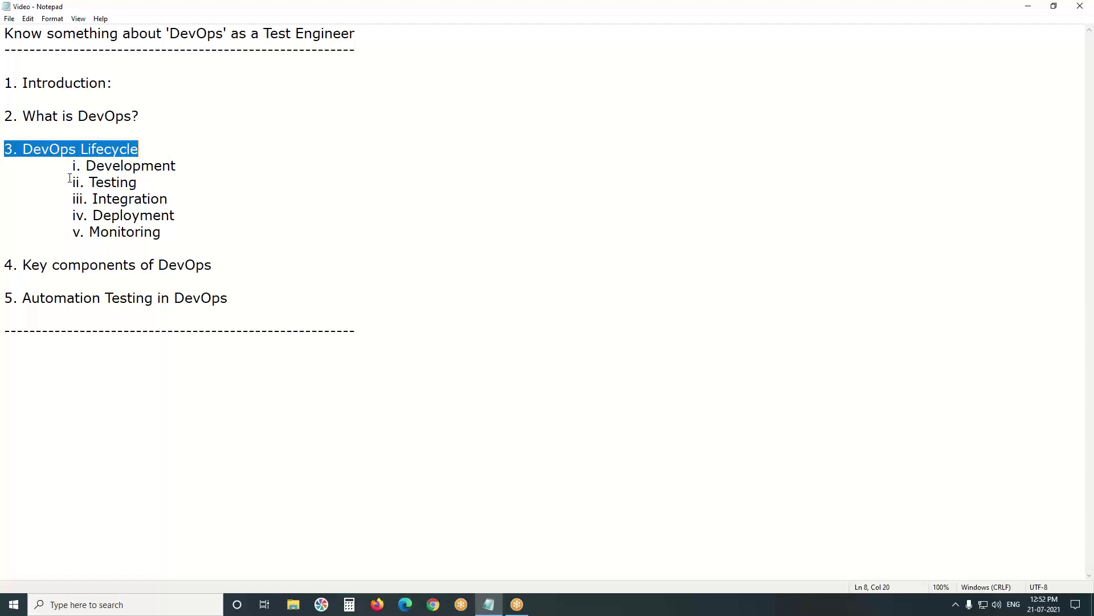
- Highlight the 'ii. Testing' stage under the lifecycle heading
{"action": "left_click_drag", "start_coordinate": [70, 182], "coordinate": [150, 183]}
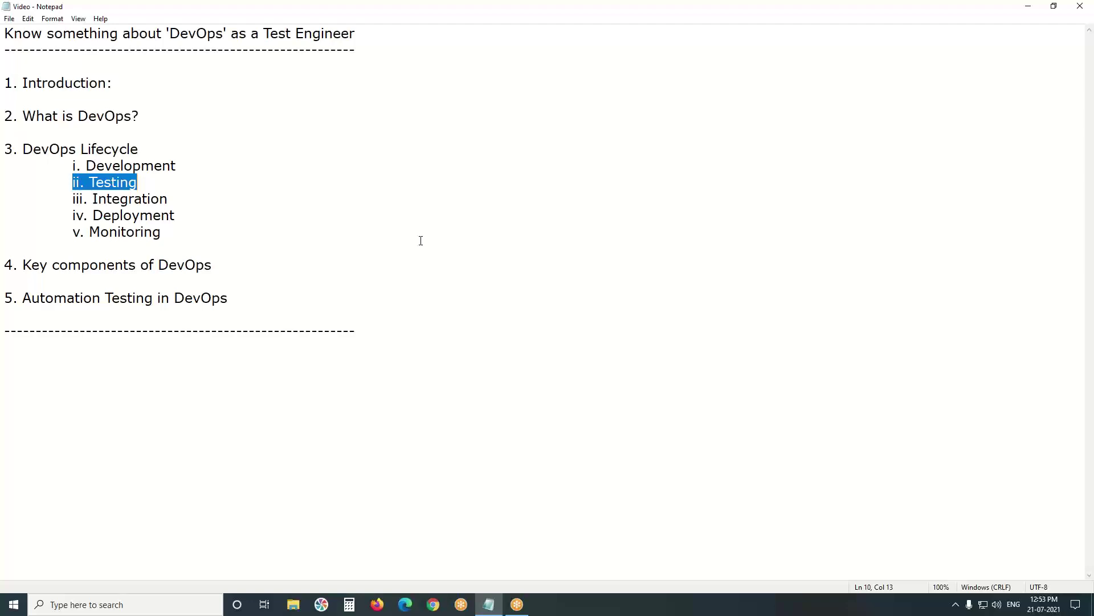
- Highlight the 'iii. Integration' stage, then the 'iv. Deployment' stage
{"action": "left_click_drag", "start_coordinate": [72, 200], "coordinate": [178, 205]}
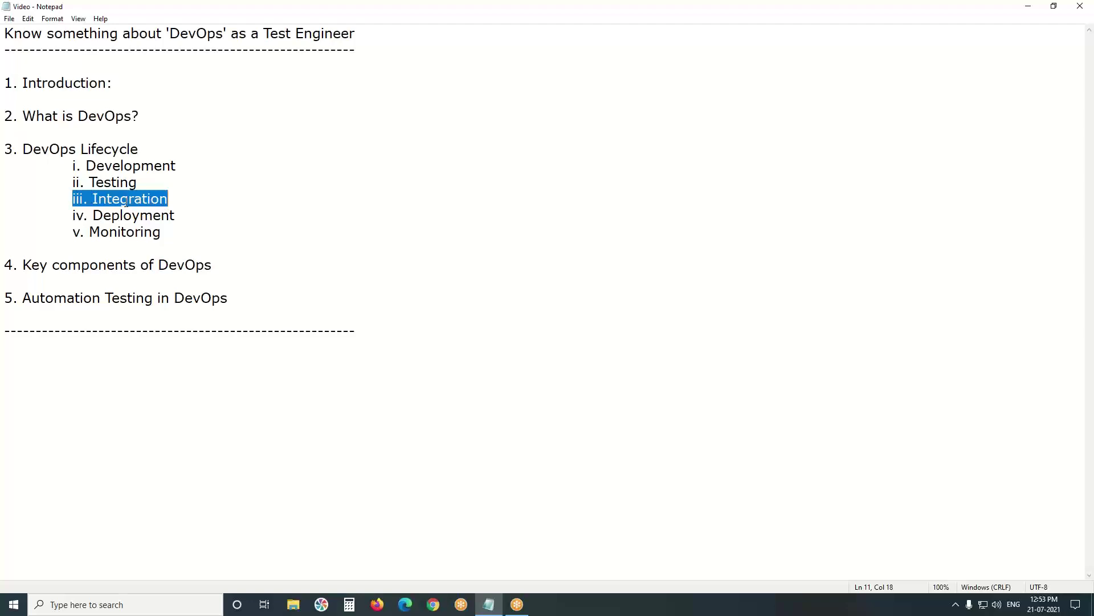
{"action": "left_click_drag", "start_coordinate": [73, 216], "coordinate": [177, 219]}
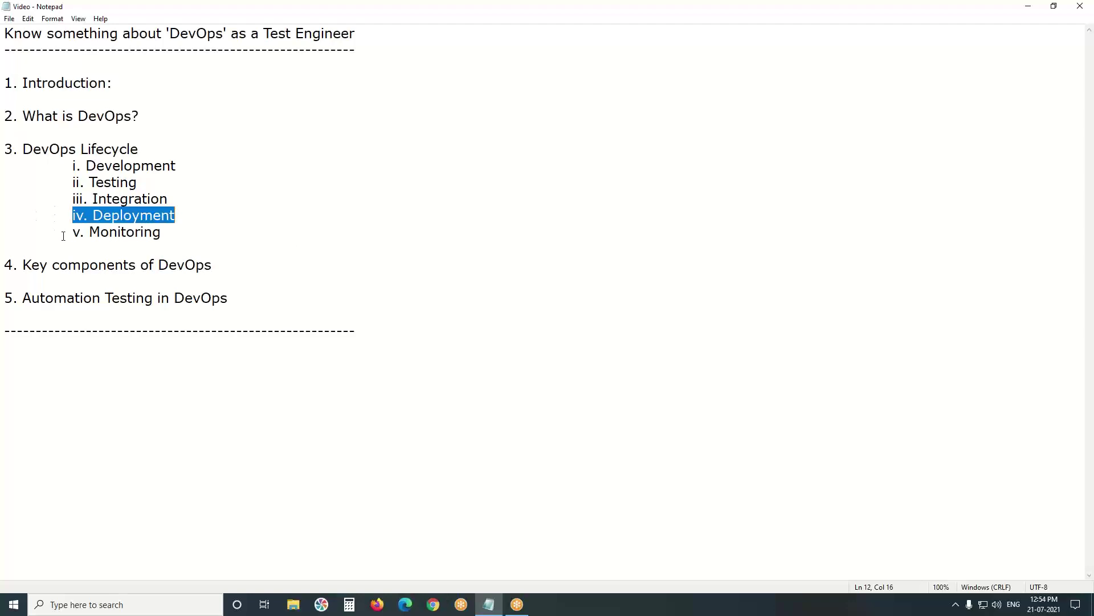
- Highlight the 'v. Monitoring' lifecycle stage
{"action": "left_click_drag", "start_coordinate": [72, 232], "coordinate": [183, 239]}
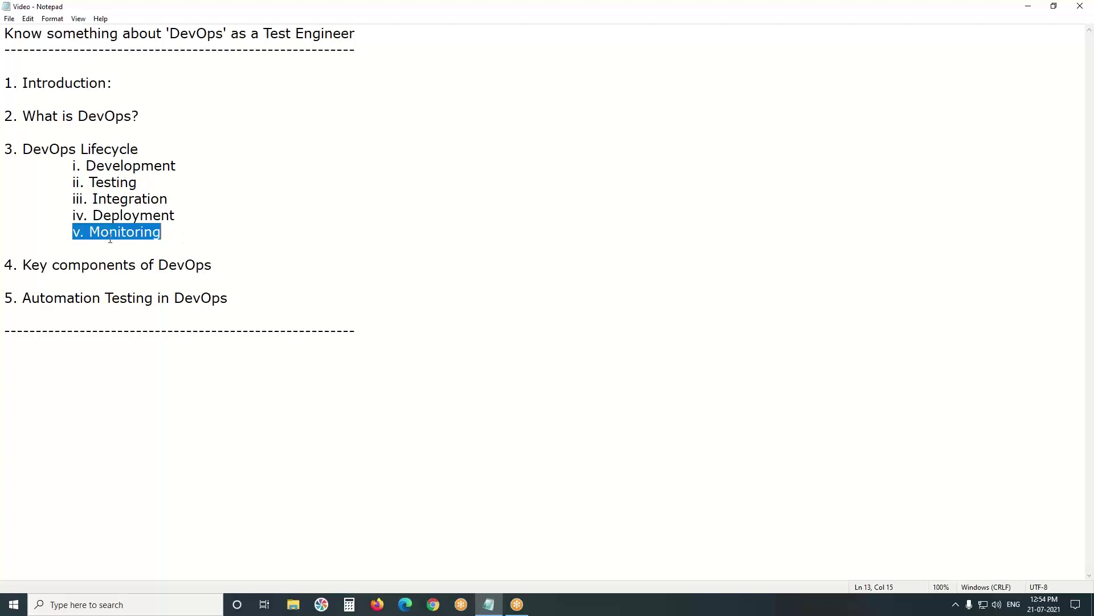
- Select the whole line '4. Key components of DevOps' in the outline
{"action": "left_click_drag", "start_coordinate": [4, 264], "coordinate": [225, 269]}
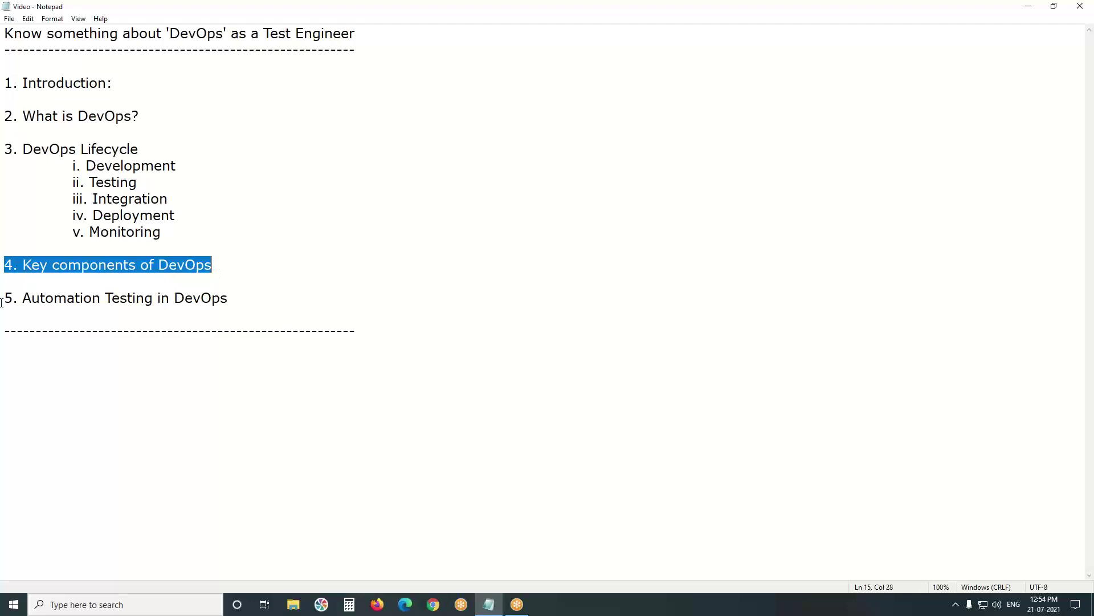
- Select the whole line '5. Automation Testing in DevOps' at the outline's end
{"action": "left_click_drag", "start_coordinate": [2, 299], "coordinate": [271, 299]}
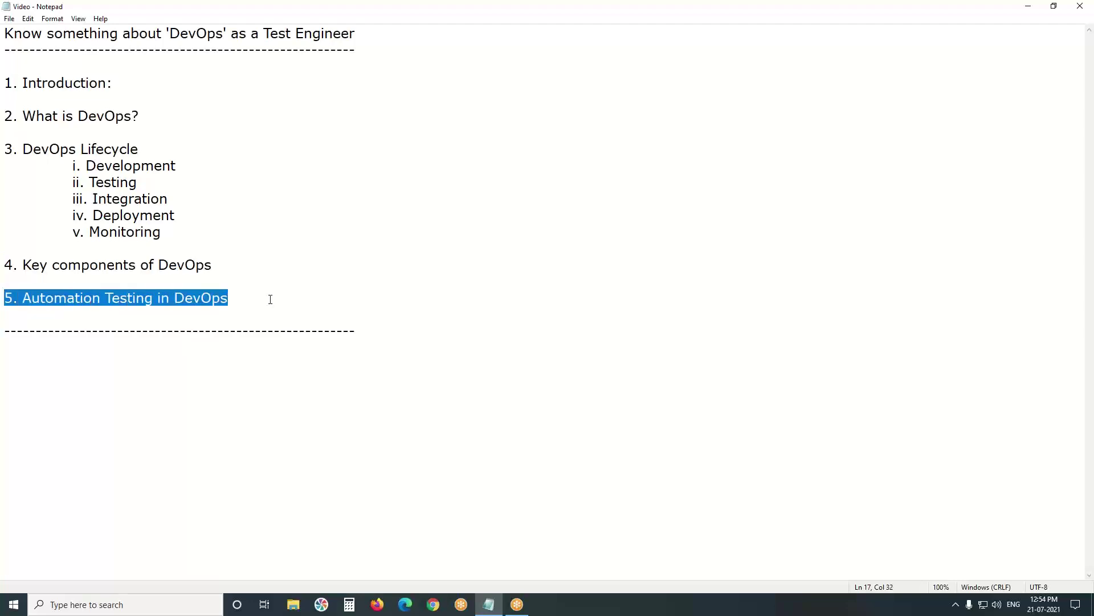